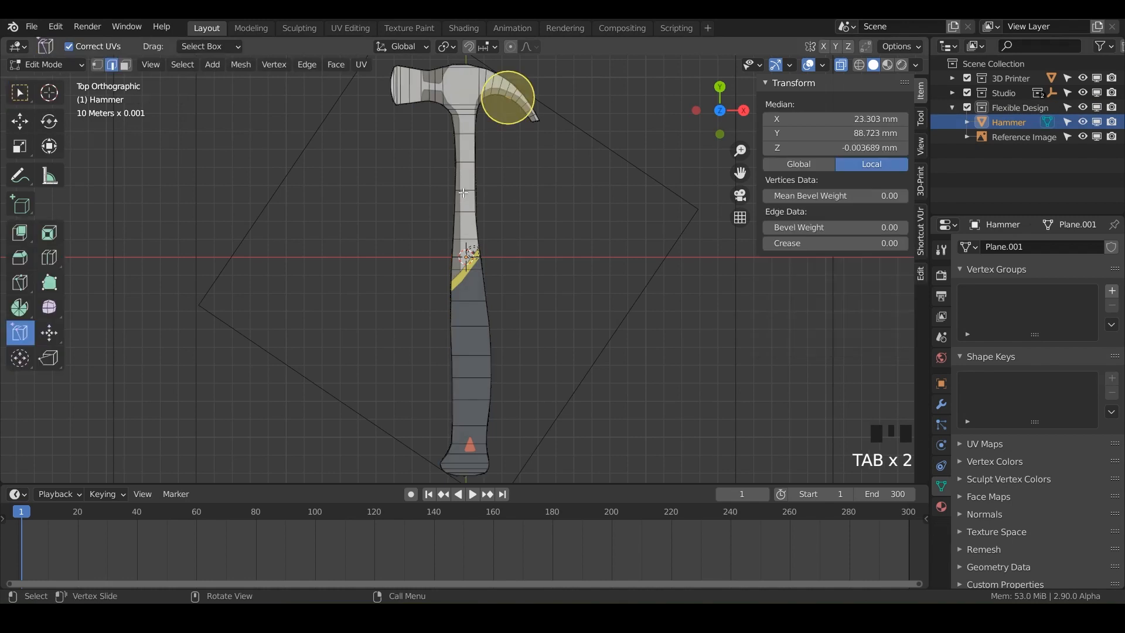
Select the entire flat hammer mesh and extrude it upward along its normal by about 20.5 mm.
middle_click_drag(462, 193, 528, 261, "shift")
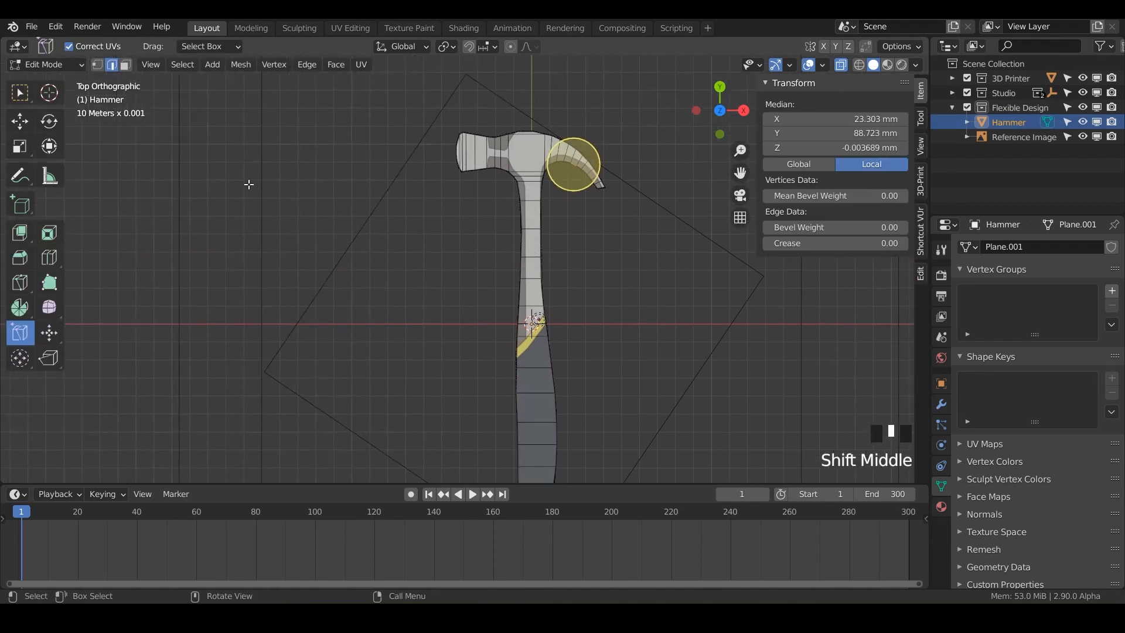
key("a")
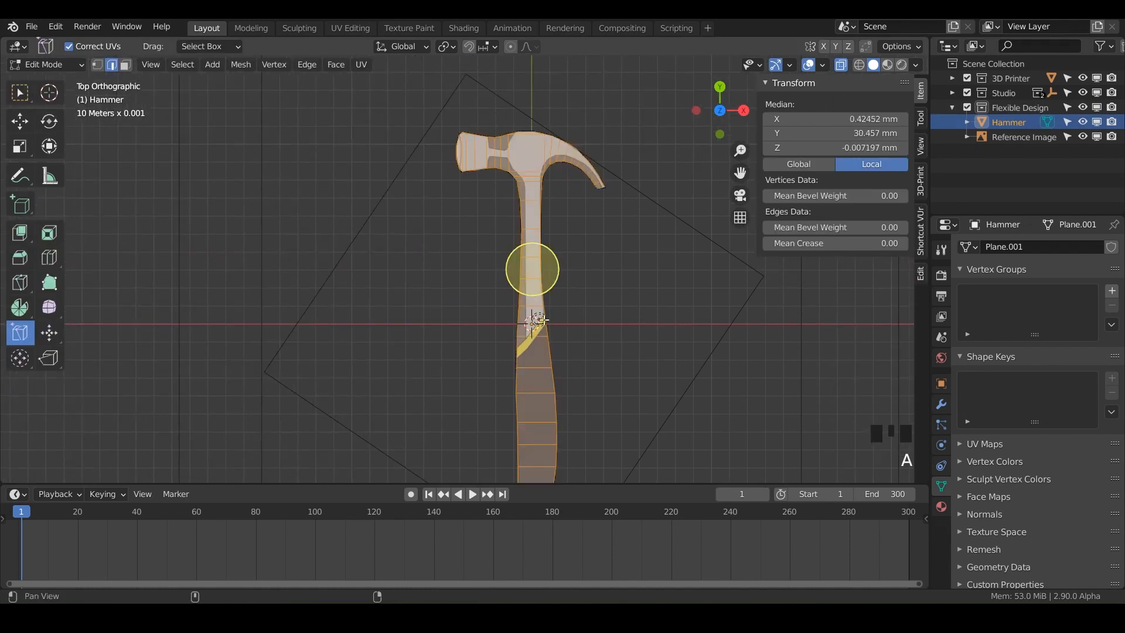
middle_click_drag(540, 299, 488, 204, "shift")
left_click_drag(19, 233, 142, 251)
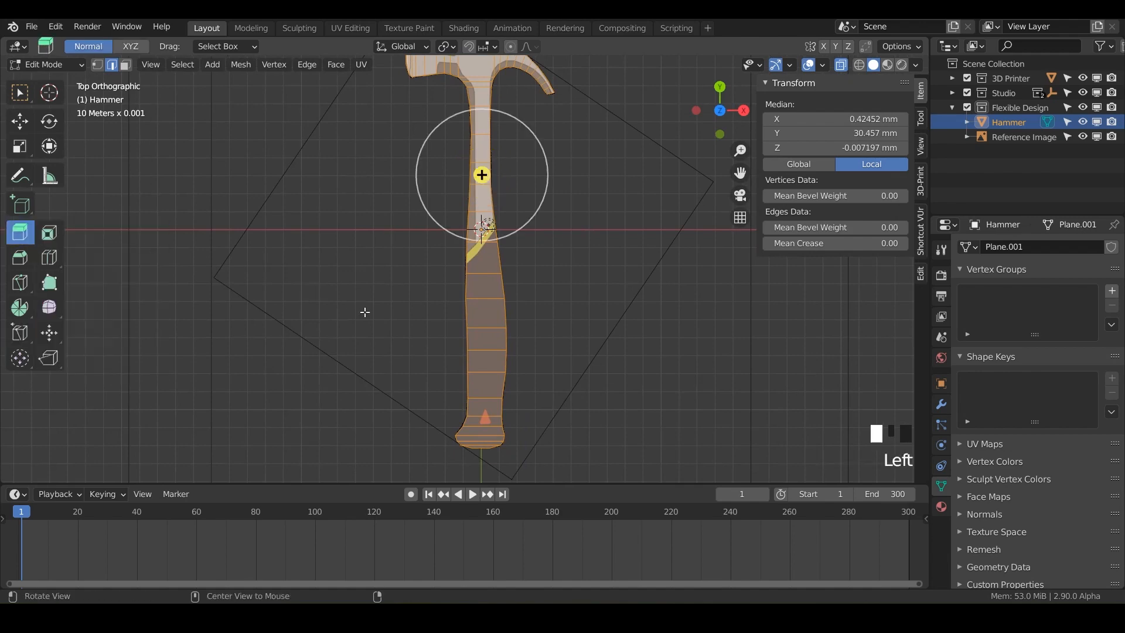
middle_click_drag(364, 314, 456, 223)
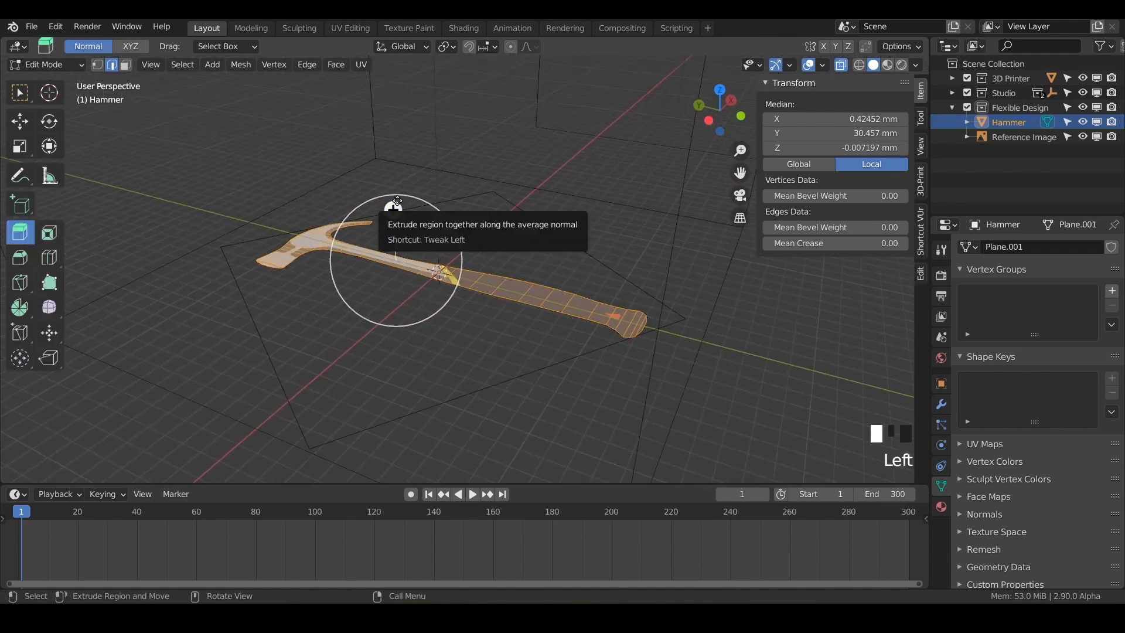
left_click_drag(394, 209, 393, 179)
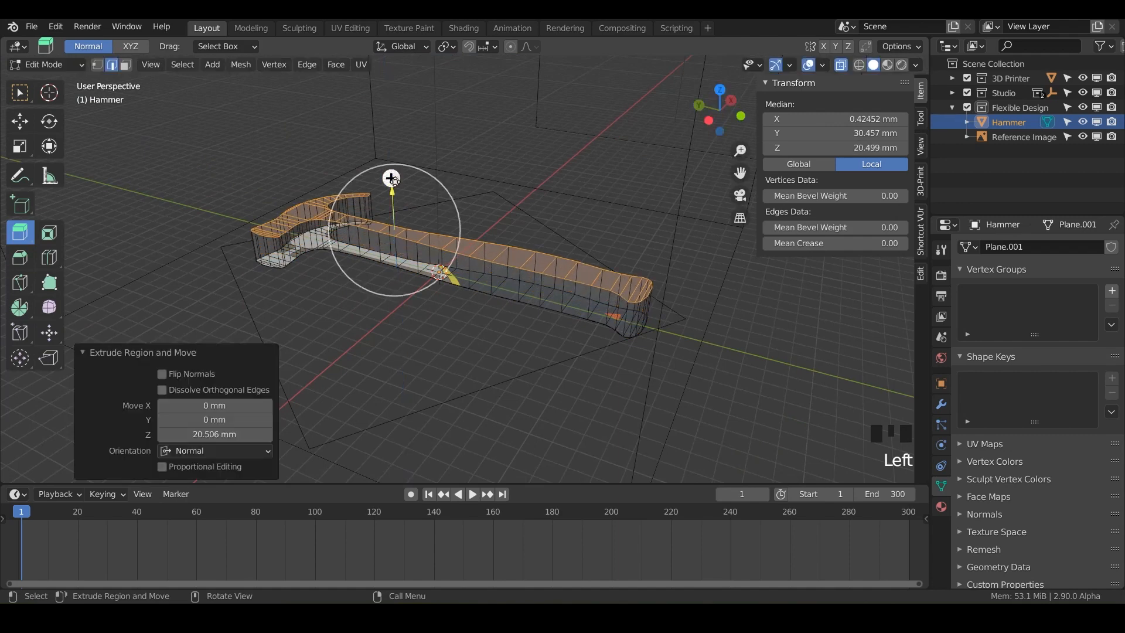
Set the extrusion's Z distance to 15 mm and check the solid hammer in Object Mode before resuming editing.
double_click(212, 435)
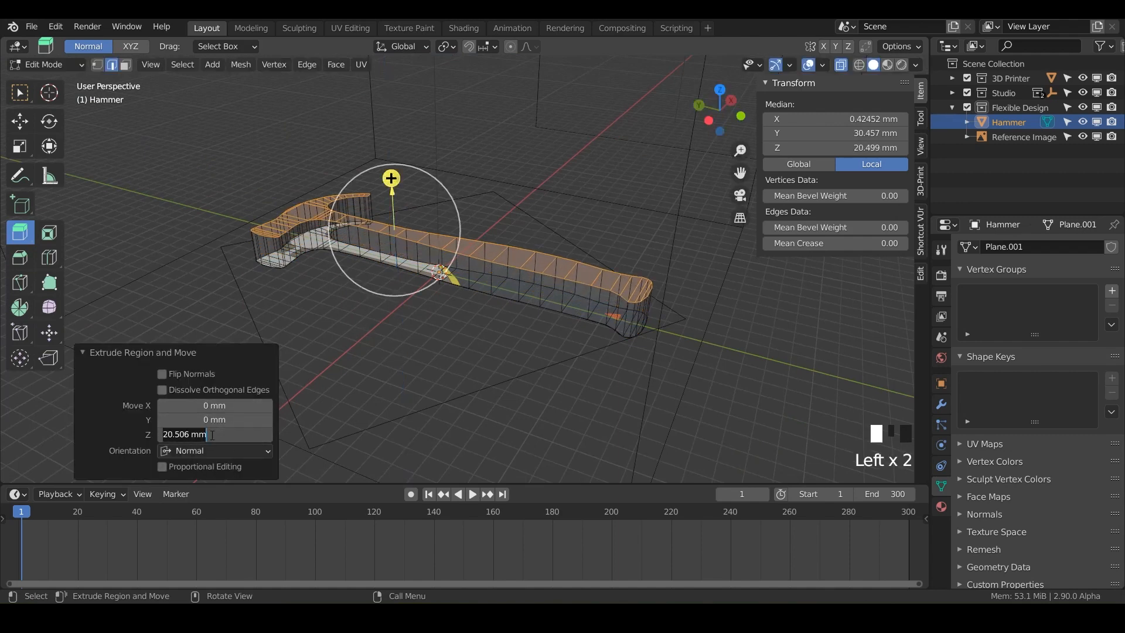
type("15")
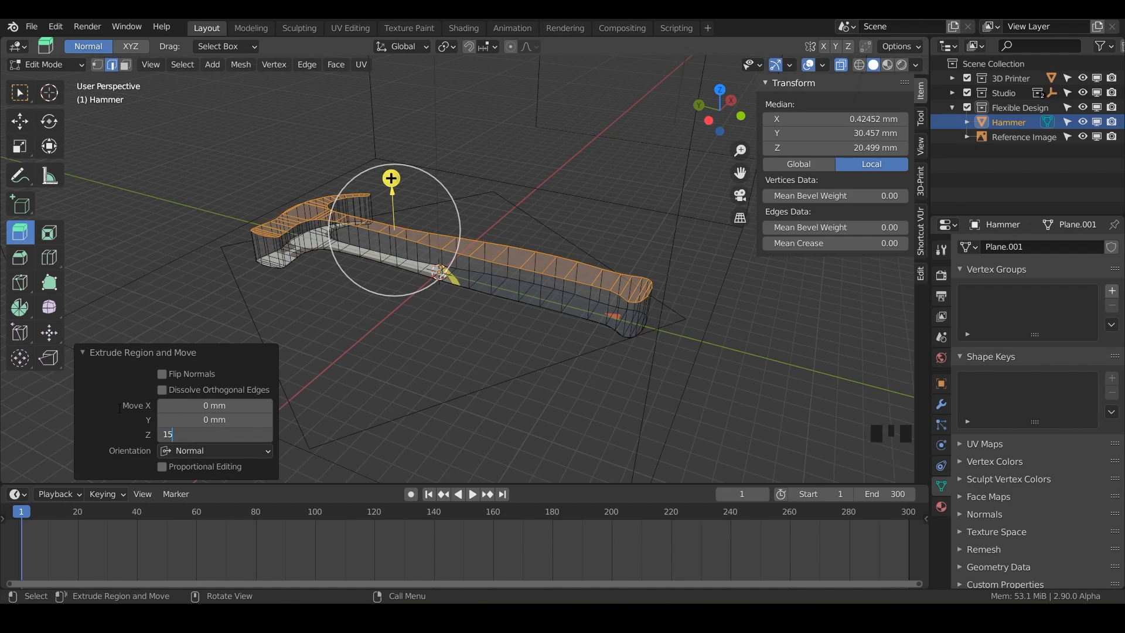
key("Return")
middle_click_drag(389, 407, 444, 332)
scroll(450, 339, "up", 2)
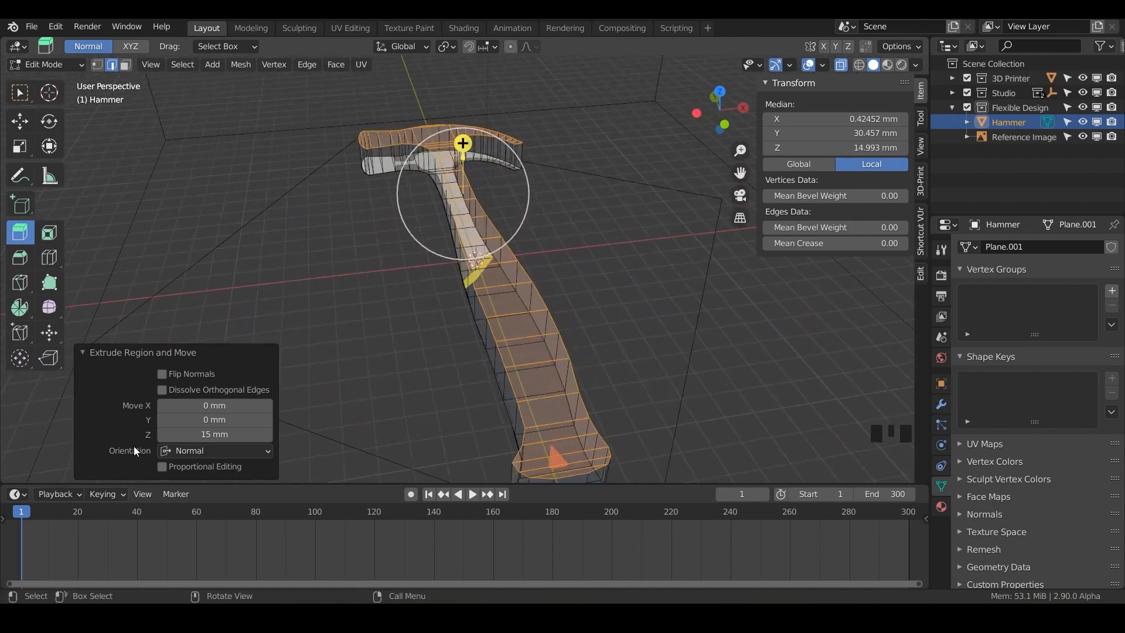
key("Tab")
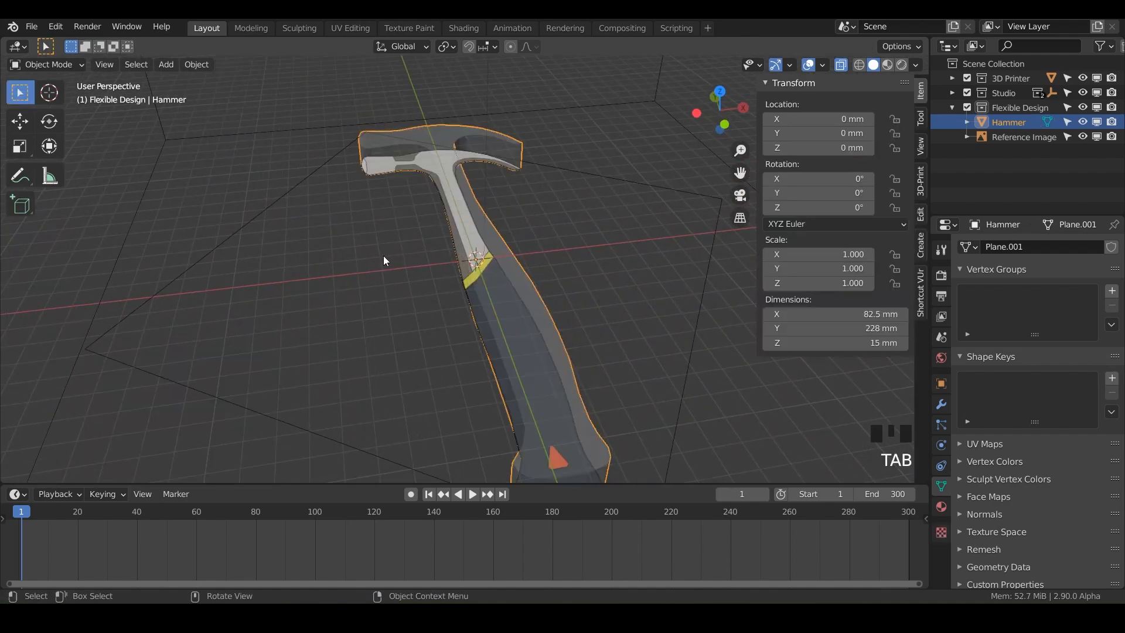
key("Tab")
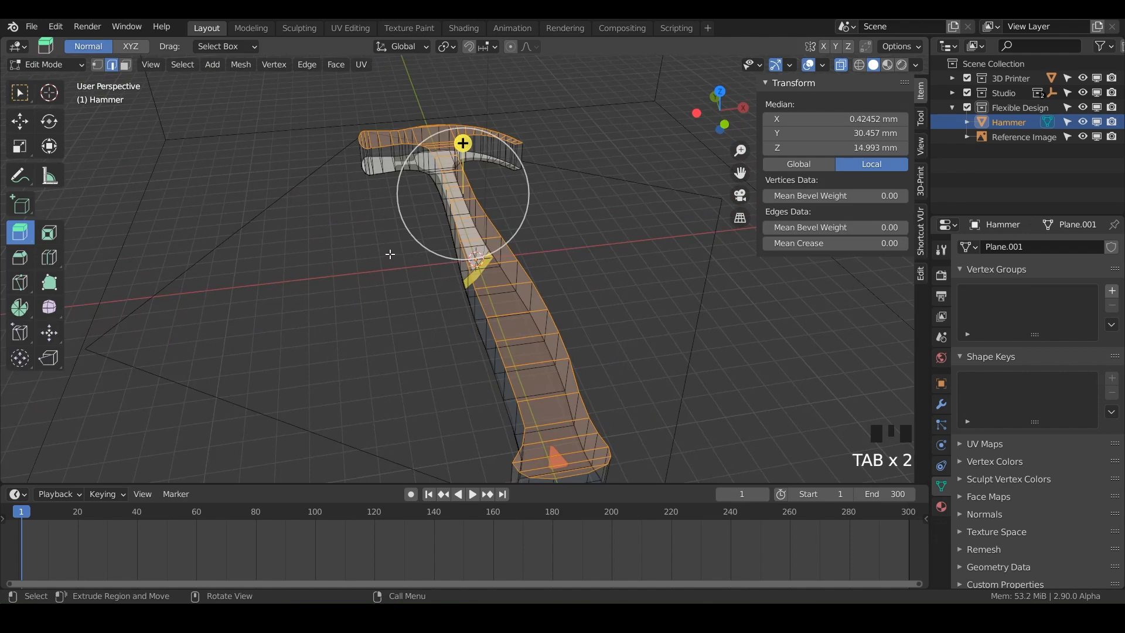
Switch the mesh selection to vertices and activate the Vertex Slide tool.
left_click(20, 96)
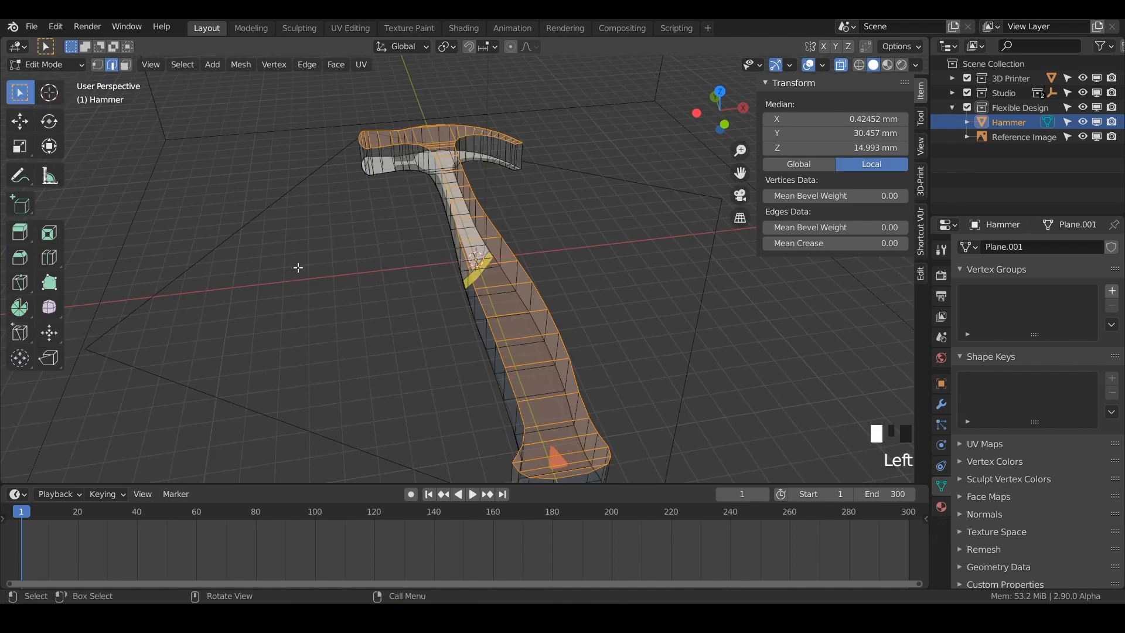
left_click(95, 67)
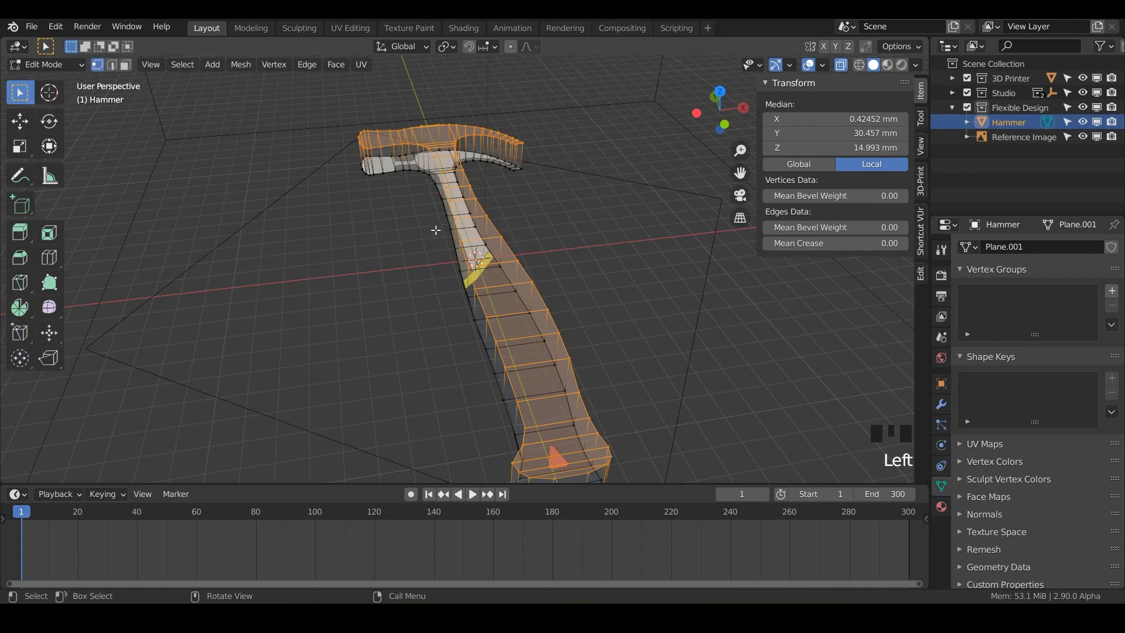
middle_click_drag(467, 245, 431, 189, "shift")
left_click(20, 338)
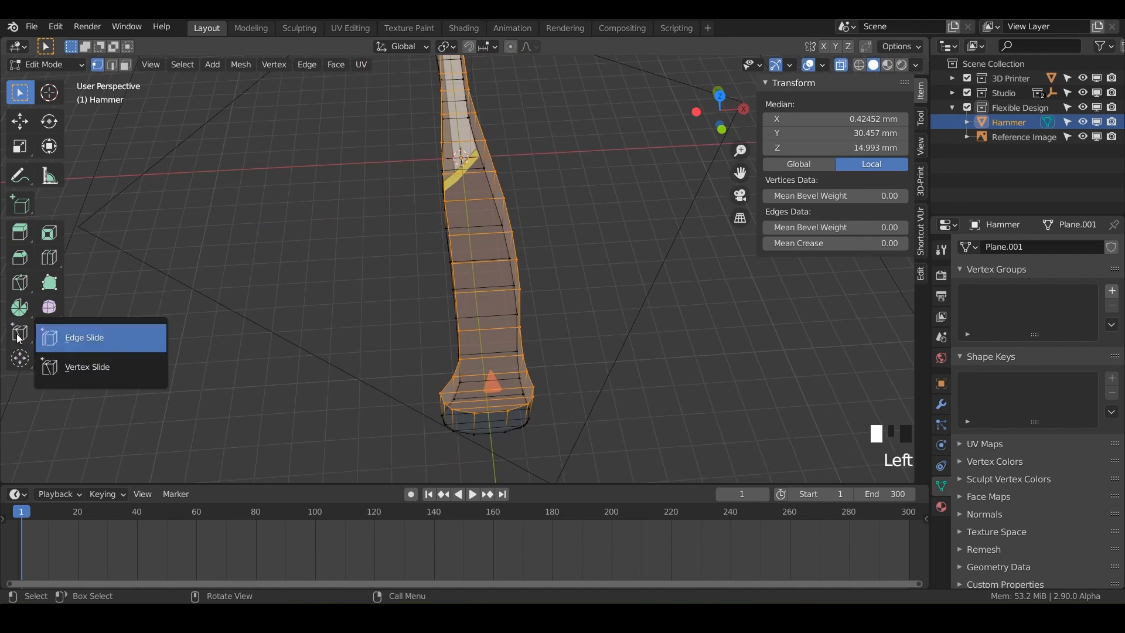
left_click_drag(20, 338, 78, 371)
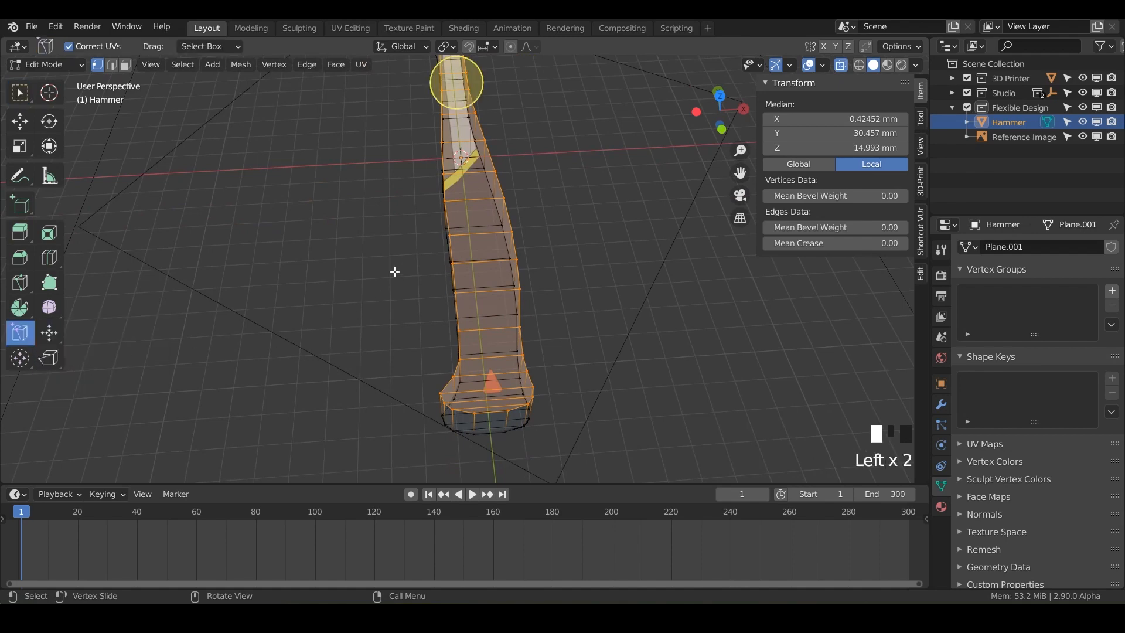
Try sliding a vertex on the upper edge of the hammer's neck by a factor of about 0.12, then undo it.
middle_click_drag(395, 272, 426, 202, "shift")
scroll(363, 301, "up", 4)
left_click(359, 217)
scroll(394, 247, "up", 2)
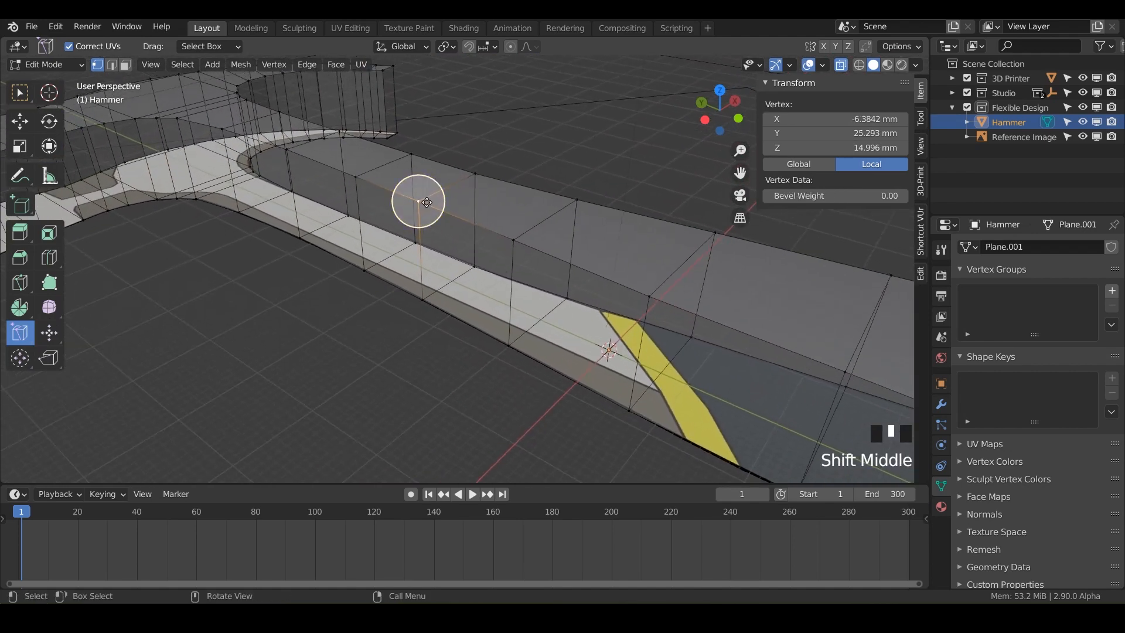
left_click_drag(426, 202, 412, 198)
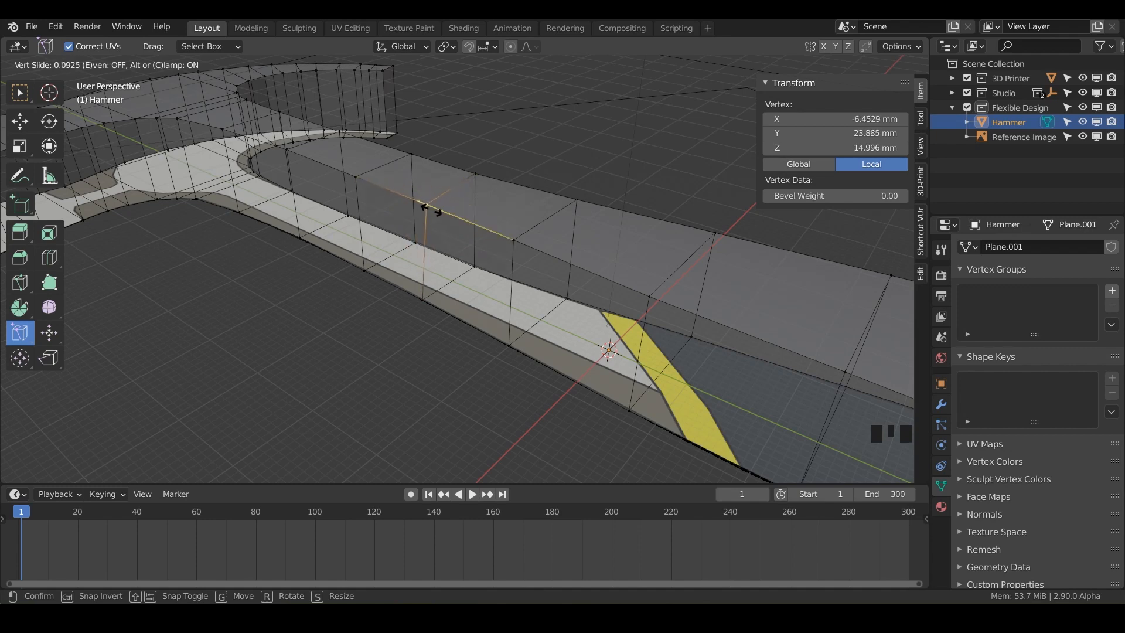
left_click(435, 210)
key("Escape")
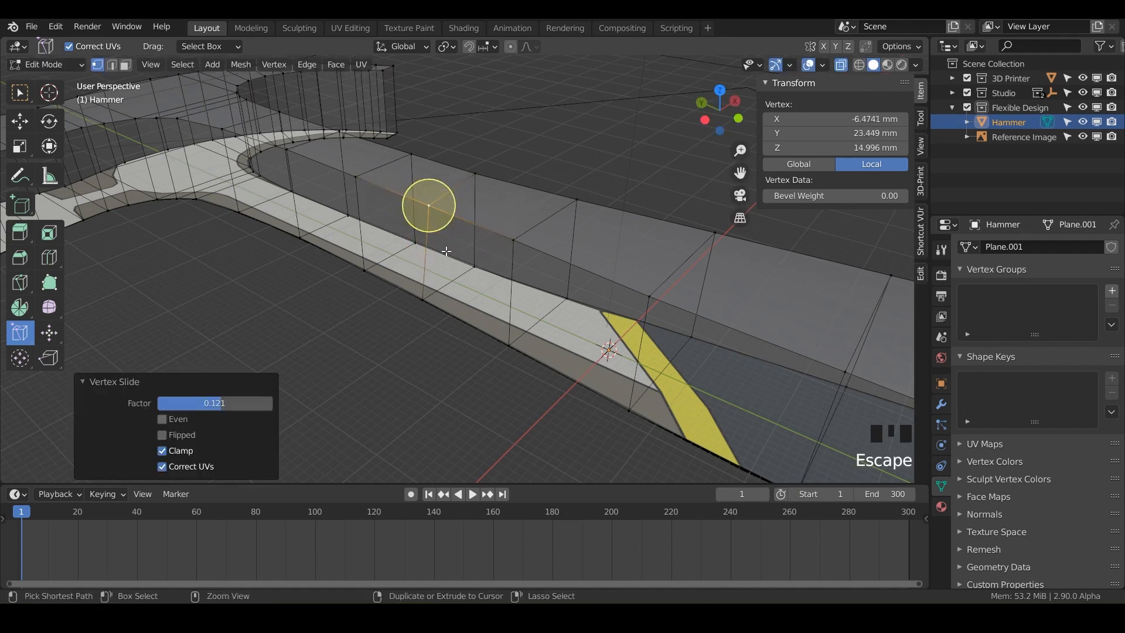
key("ctrl+z")
Try moving the same neck vertex freely and sliding it with the Vertex Slide tool, undoing the result.
middle_click_drag(445, 251, 560, 257)
mouse_move(451, 287)
middle_mouse_down()
mouse_move(410, 291)
mouse_move(432, 291)
middle_mouse_up()
key("g")
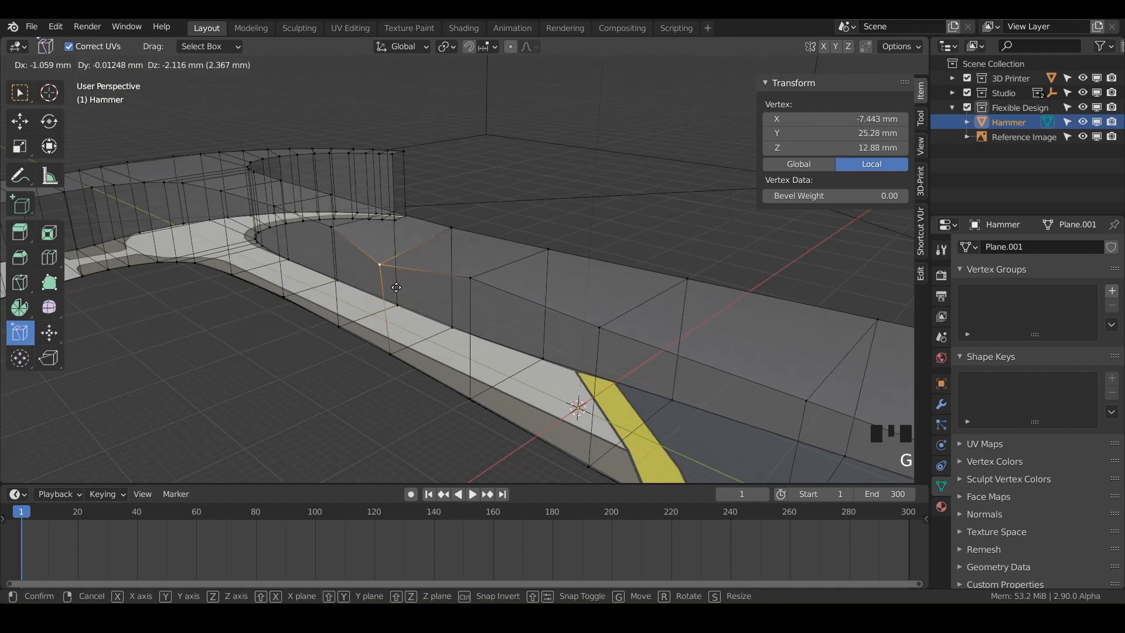
right_click(370, 259)
left_click_drag(385, 246, 423, 250)
key("ctrl+z")
Return to the selection tool and select the neighbouring vertex on the neck's upper edge, one closer to the hammer head.
mouse_move(434, 308)
middle_mouse_down()
mouse_move(467, 283)
mouse_move(426, 302)
middle_mouse_up()
middle_click_drag(426, 302, 443, 351, "shift")
middle_click_drag(452, 350, 439, 330)
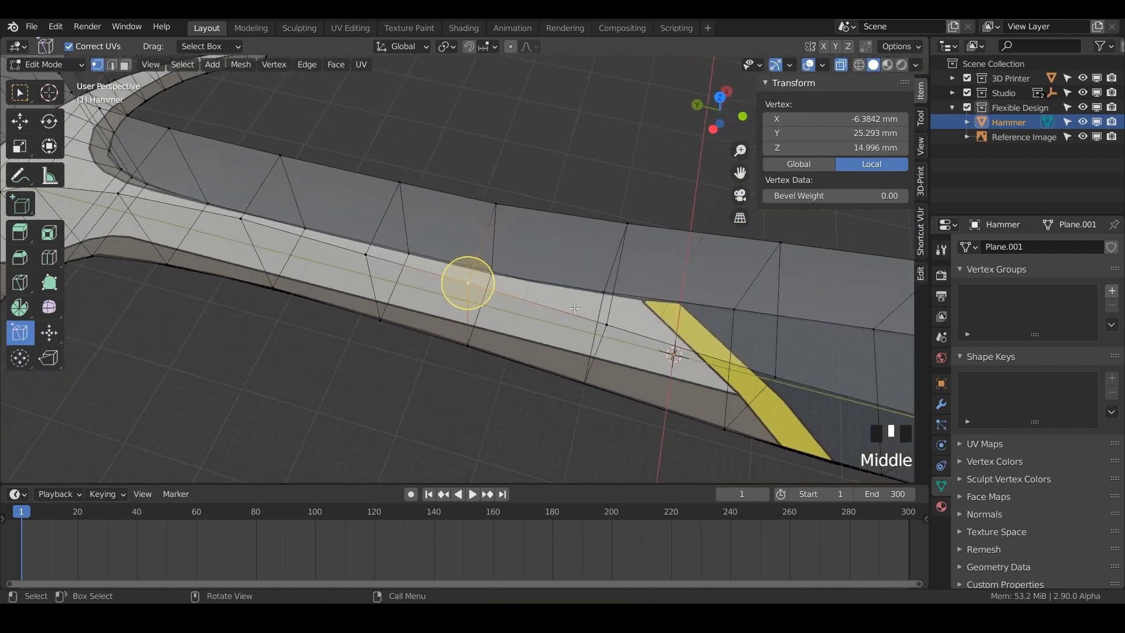
middle_click_drag(622, 307, 784, 313, "shift")
middle_click_drag(563, 320, 559, 339, "shift")
middle_click_drag(627, 343, 501, 324, "shift")
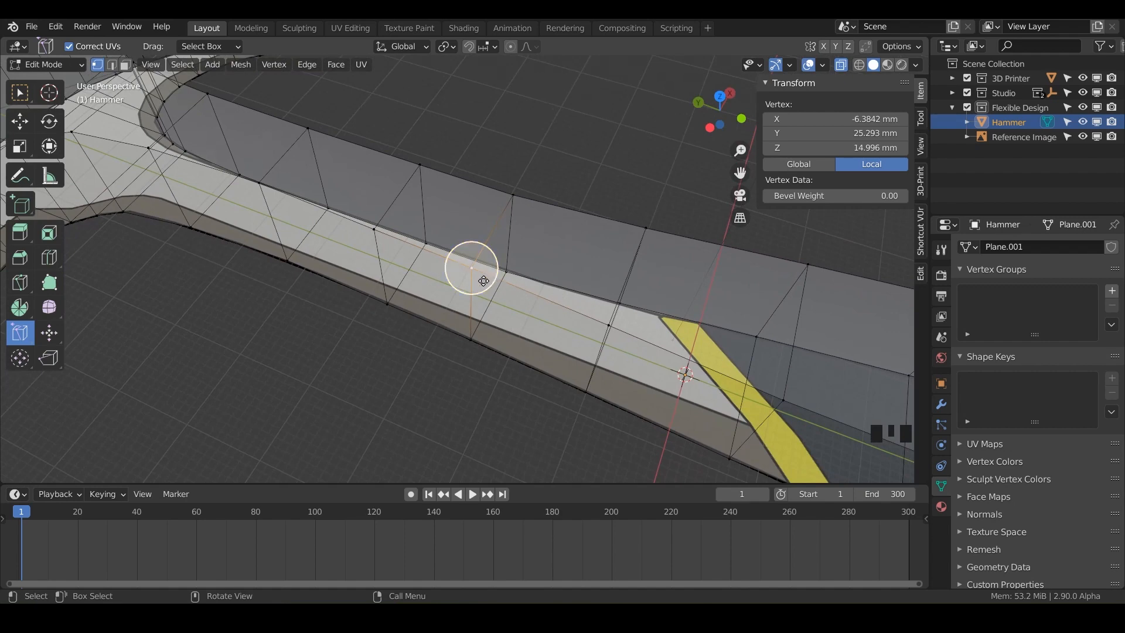
left_click(33, 90)
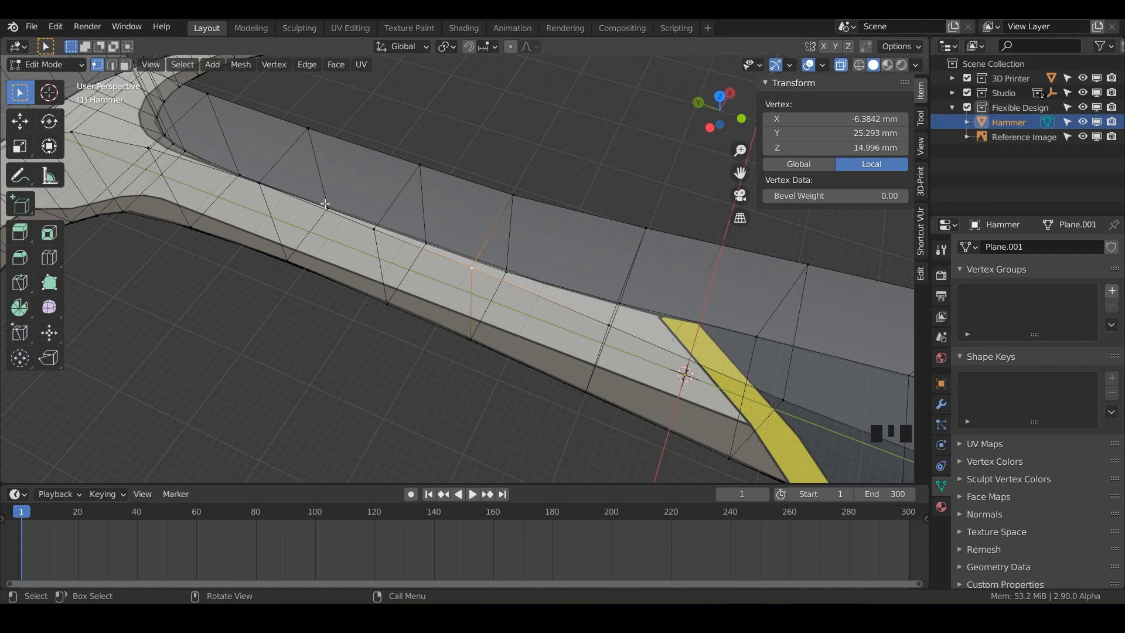
left_click(373, 233)
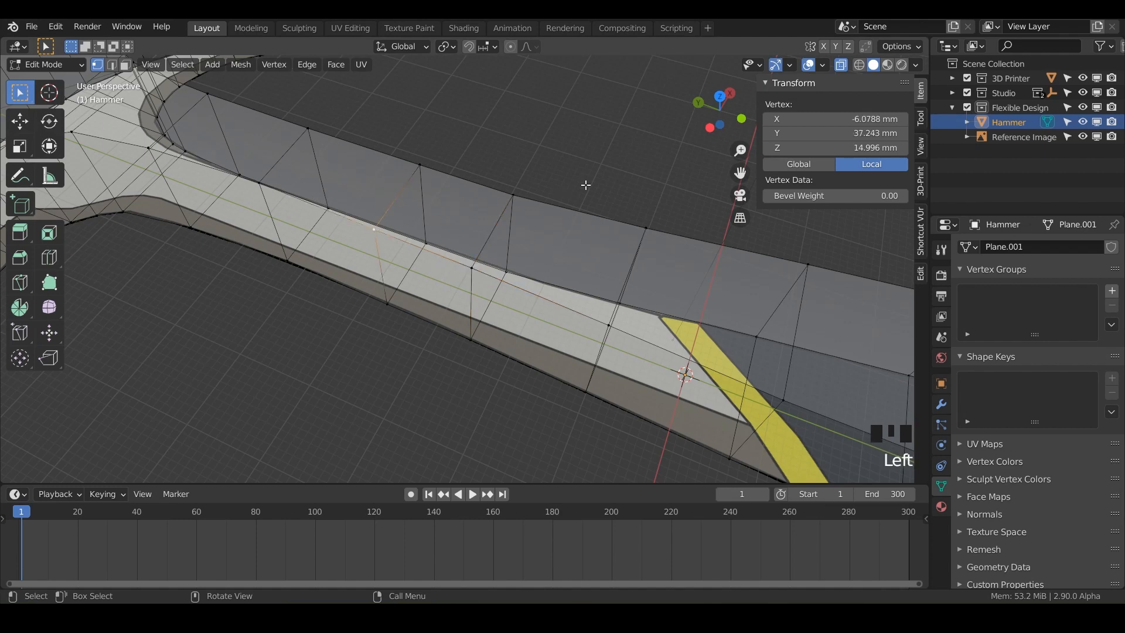
left_click(468, 264)
left_click(374, 229)
Try sliding the selected neck vertex along its adjoining edges and moving it freely.
key("g")
key("g")
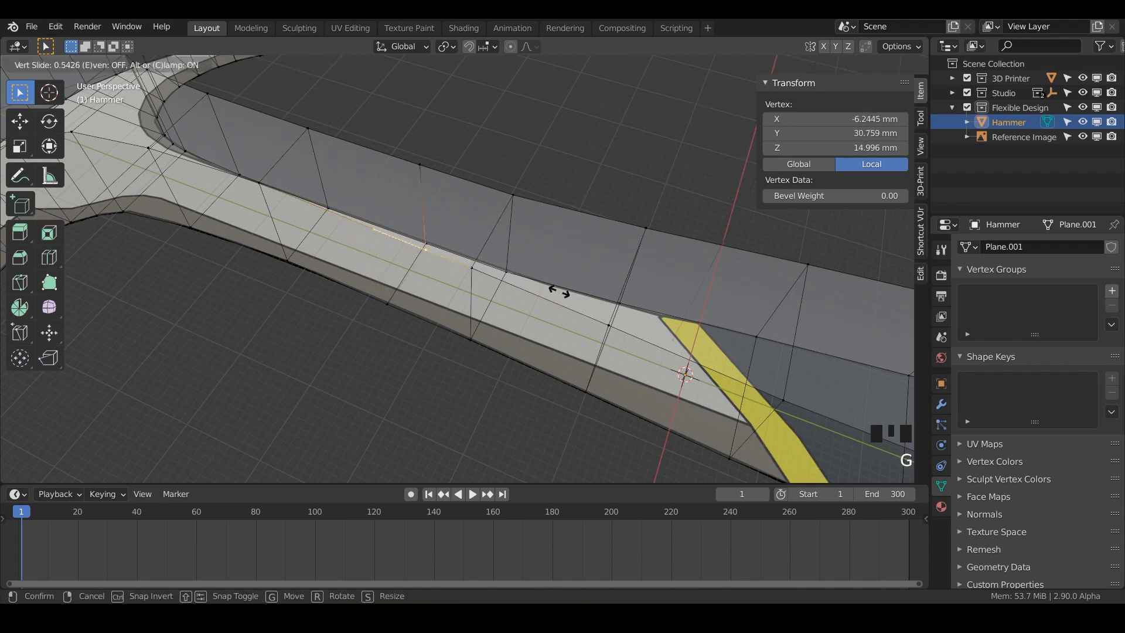
right_click(447, 261)
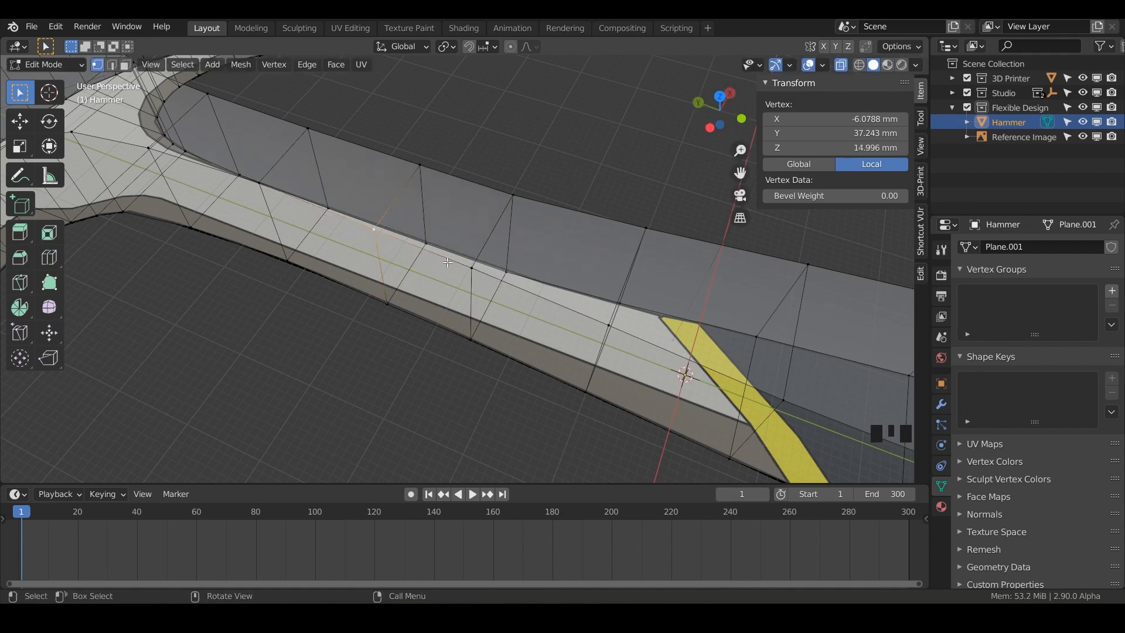
key("g")
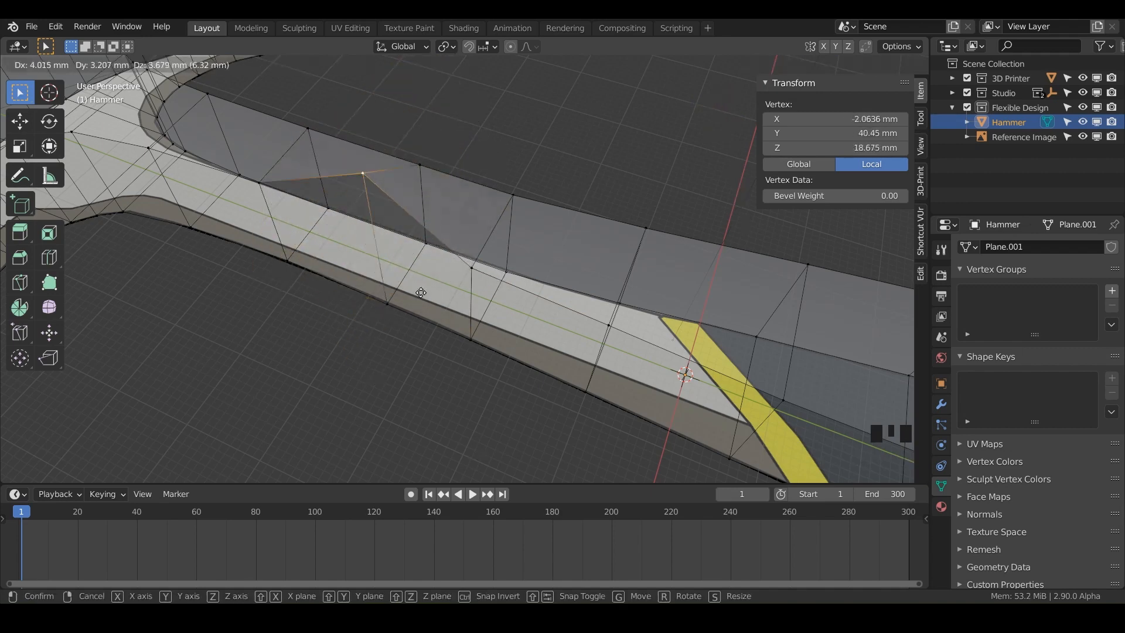
right_click(380, 252)
key("g")
key("g")
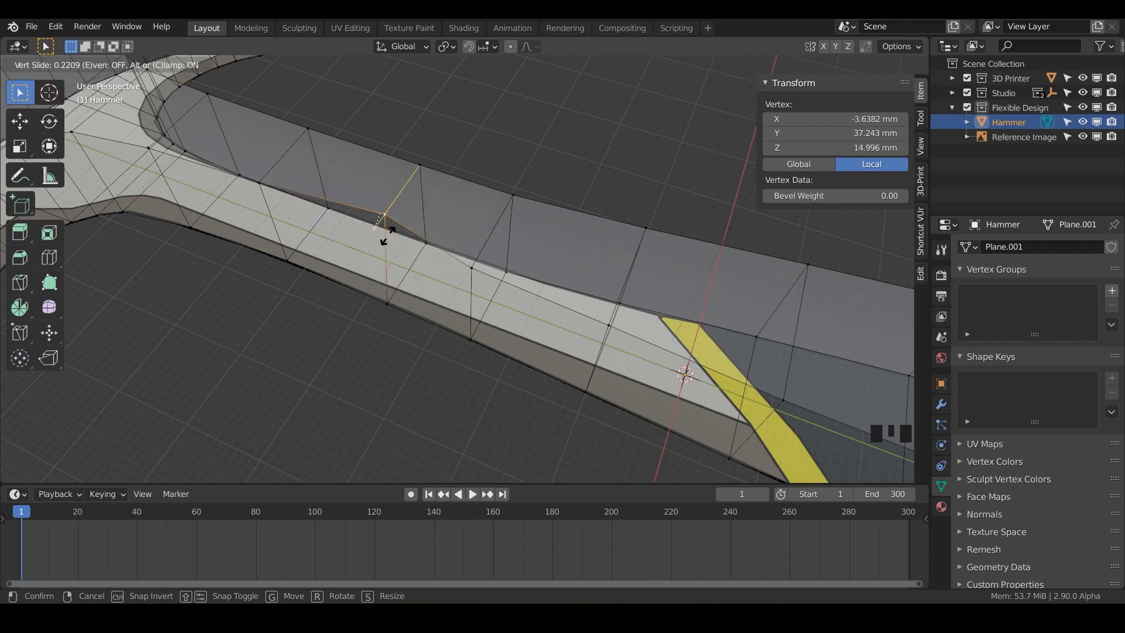
left_click(381, 254)
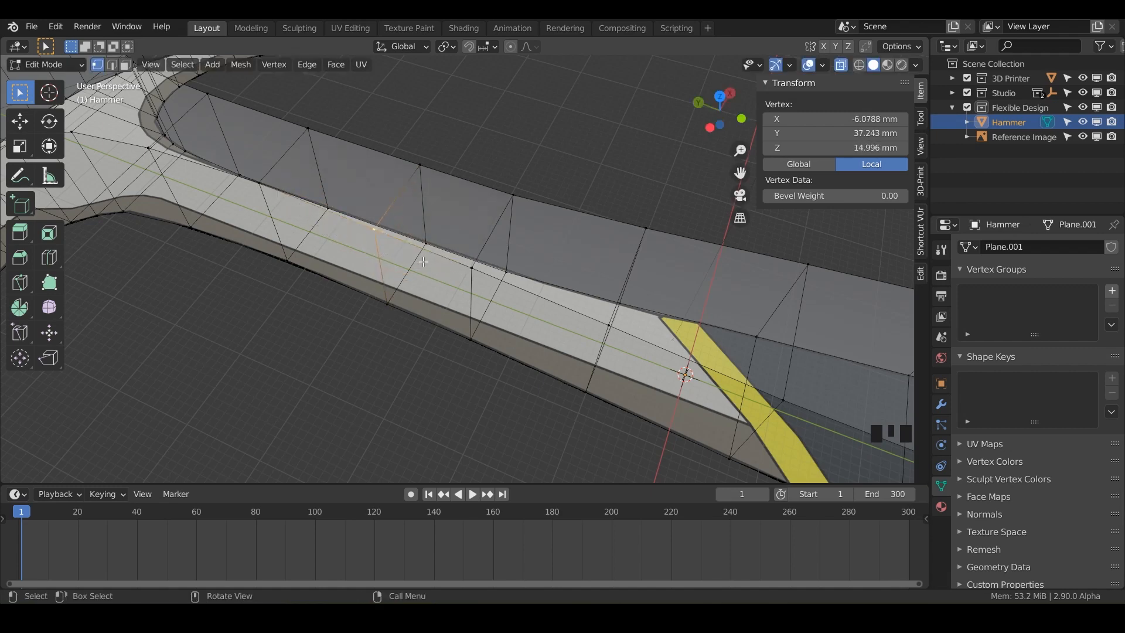
Enable snapping and set the snap target to Vertex.
middle_click_drag(423, 262, 515, 275, "shift")
left_click(469, 47)
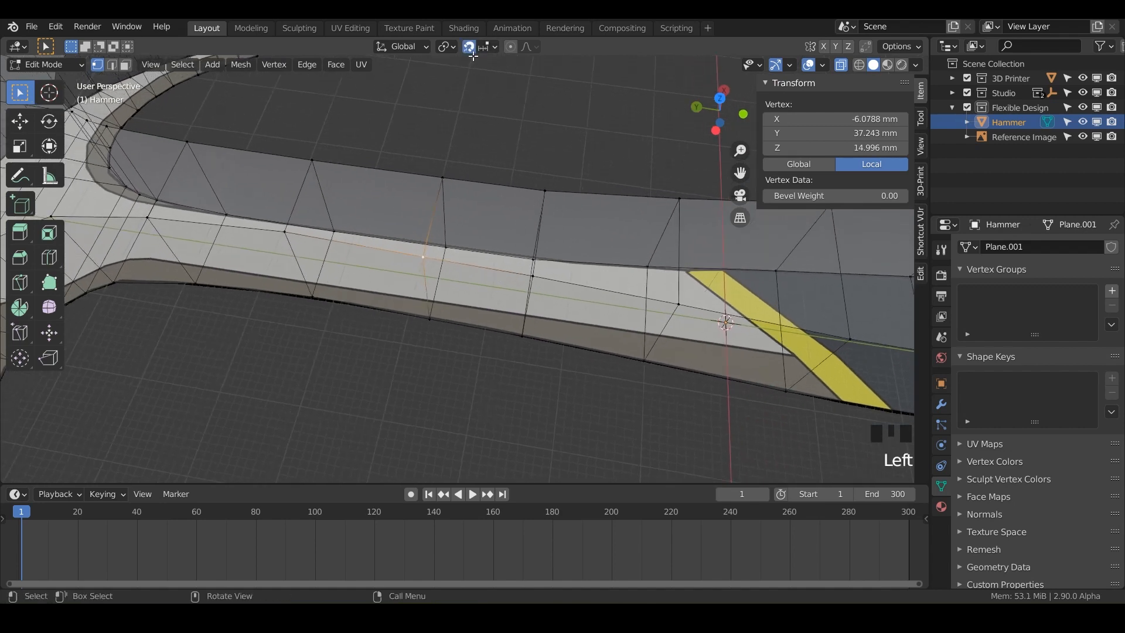
left_click(491, 47)
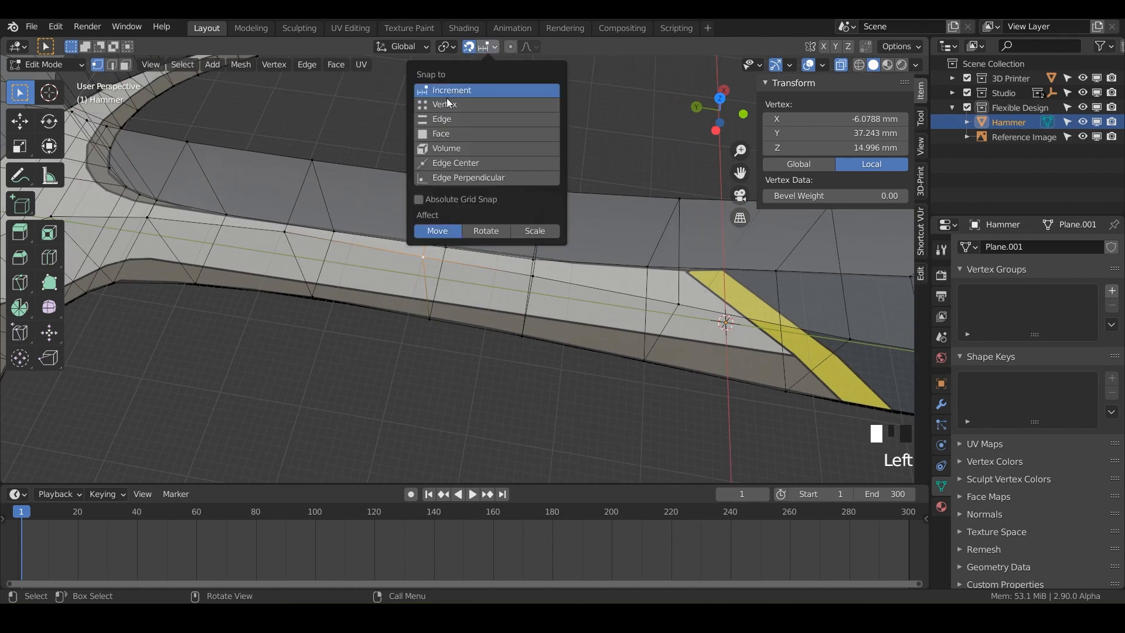
left_click(428, 105)
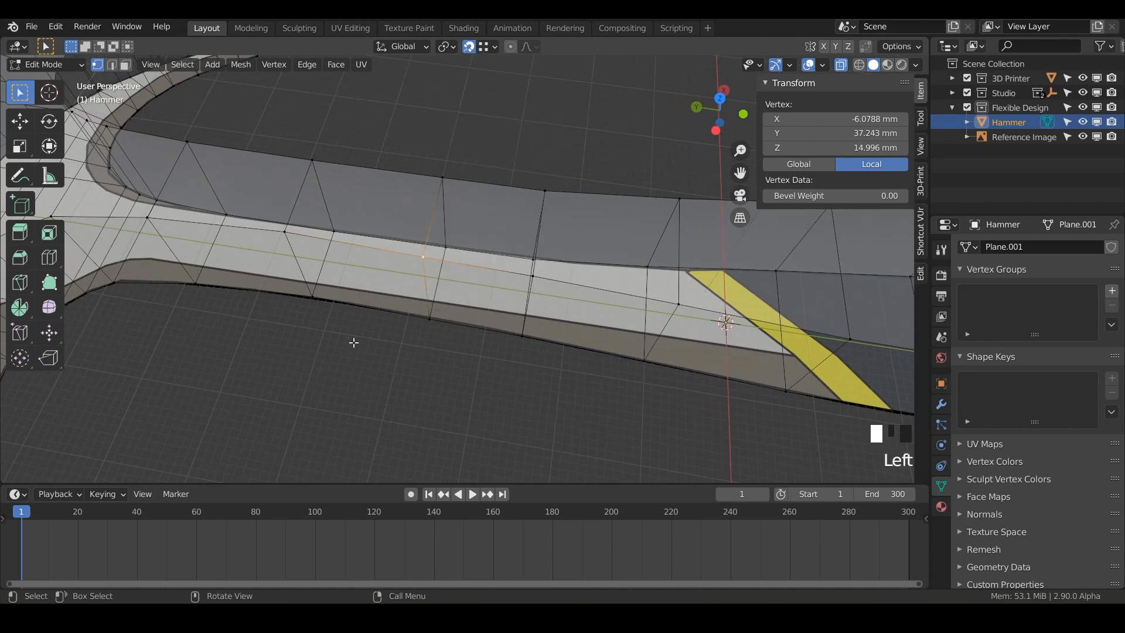
Slide the selected neck vertex across the top face toward the opposite edge by a factor of about 0.53.
middle_click_drag(393, 282, 401, 260, "shift")
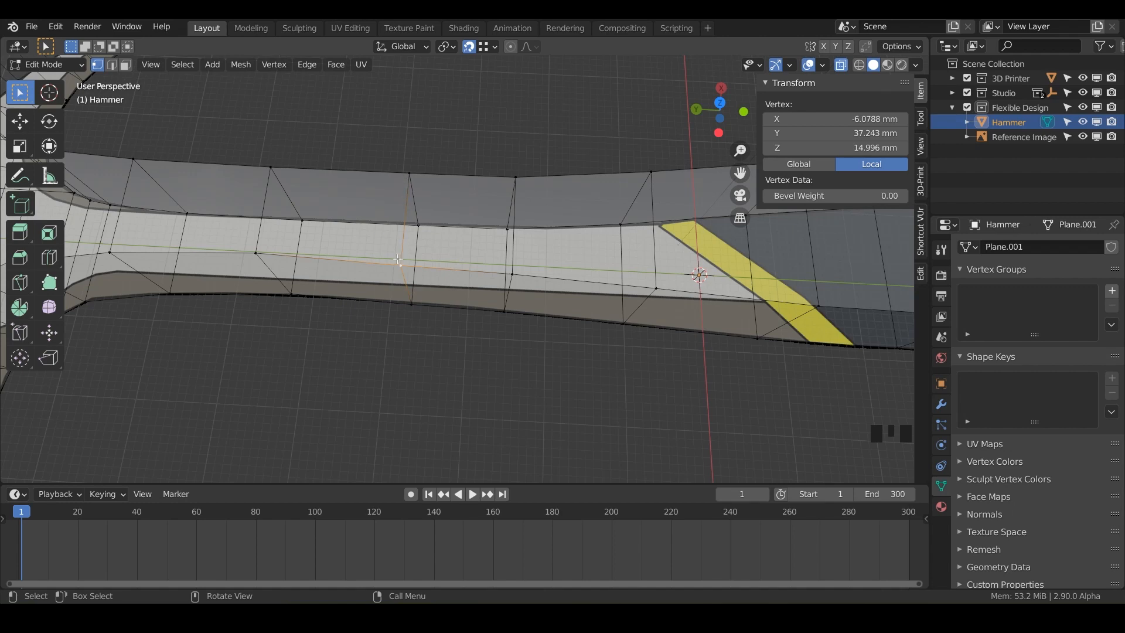
middle_click_drag(397, 260, 413, 260, "shift")
middle_click_drag(414, 260, 422, 261)
key("g")
key("g")
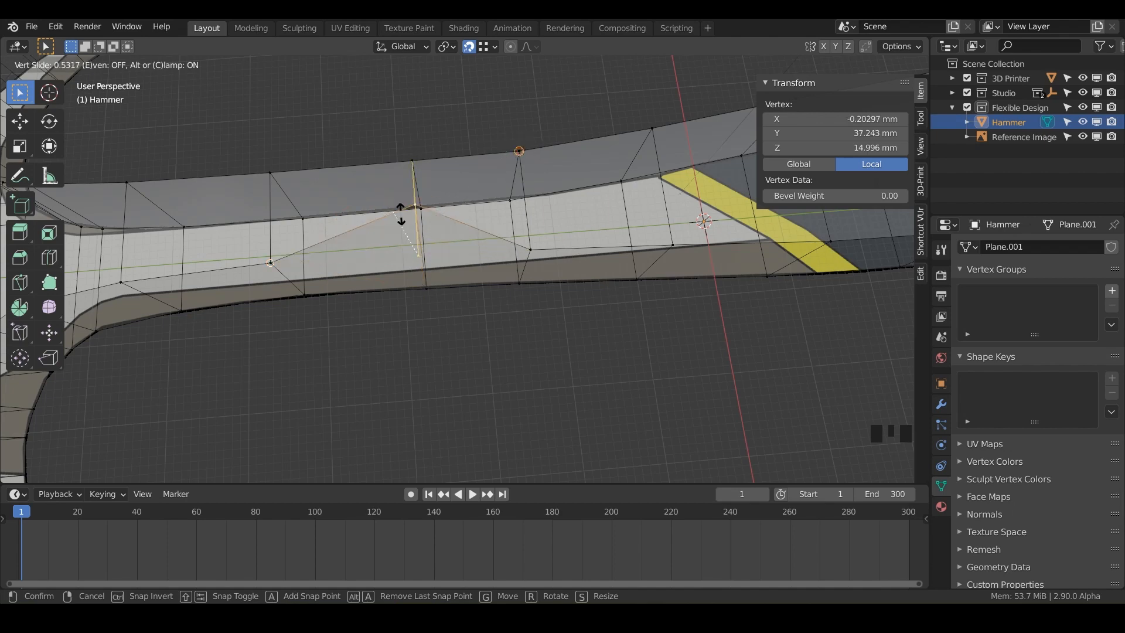
left_click(418, 238)
middle_click_drag(418, 237, 505, 251)
scroll(502, 263, "up", 2)
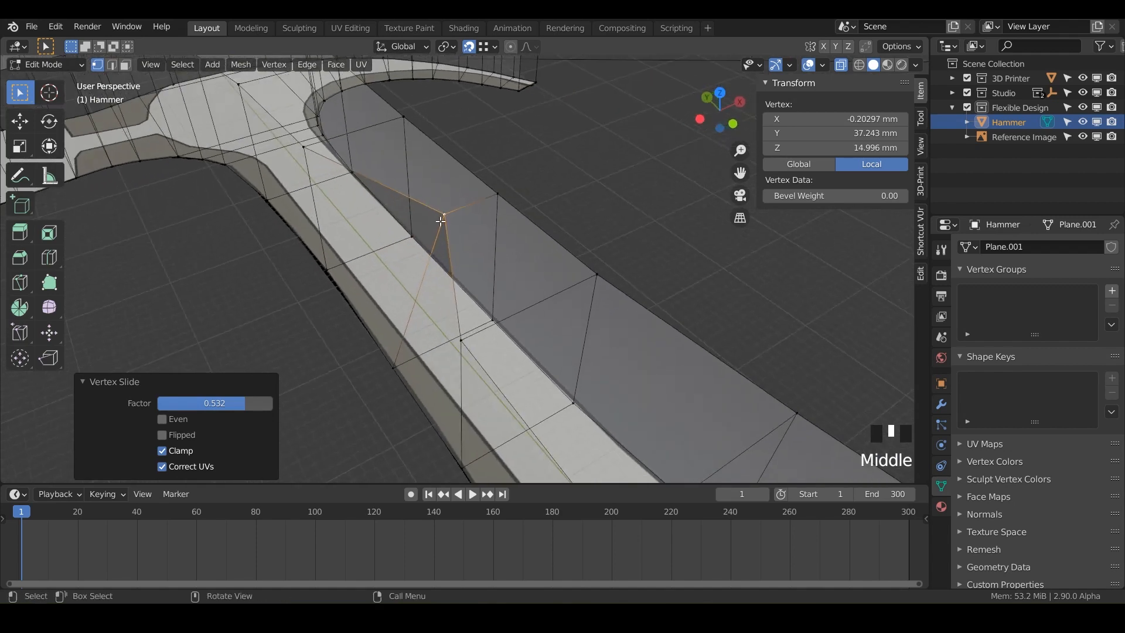
Try a second slide of the neck vertex with vertex snapping and inspect it from other angles.
key("g")
key("g")
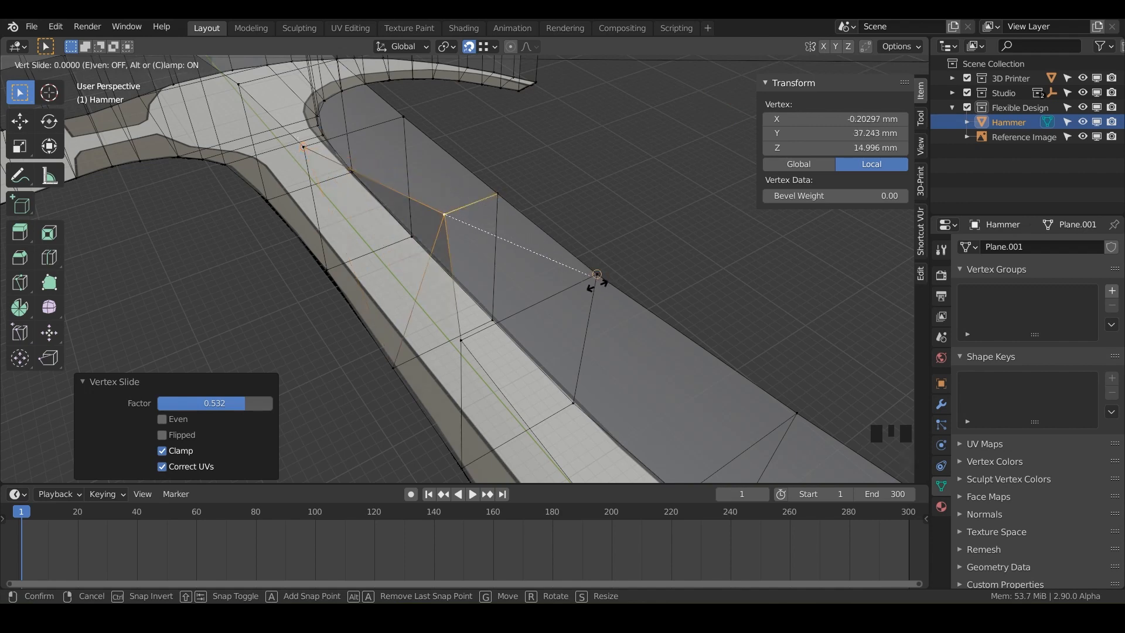
left_click(446, 226)
middle_click_drag(445, 267, 445, 273)
middle_click_drag(539, 294, 395, 271)
middle_click(484, 266)
Undo the snapped vertex slides on the hammer's neck.
key("ctrl+z")
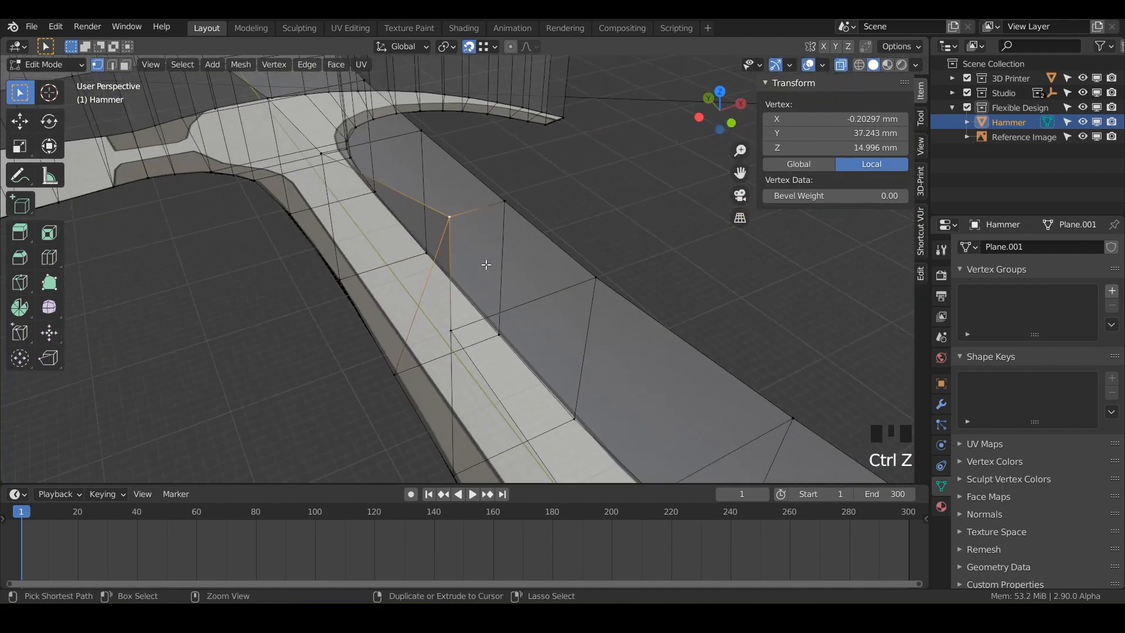
key("ctrl+z")
key("ctrl+z")
Activate the Shrink/Fatten tool for the selected neck vertex.
middle_click_drag(484, 266, 438, 273)
scroll(381, 283, "down", 2)
left_click(49, 334)
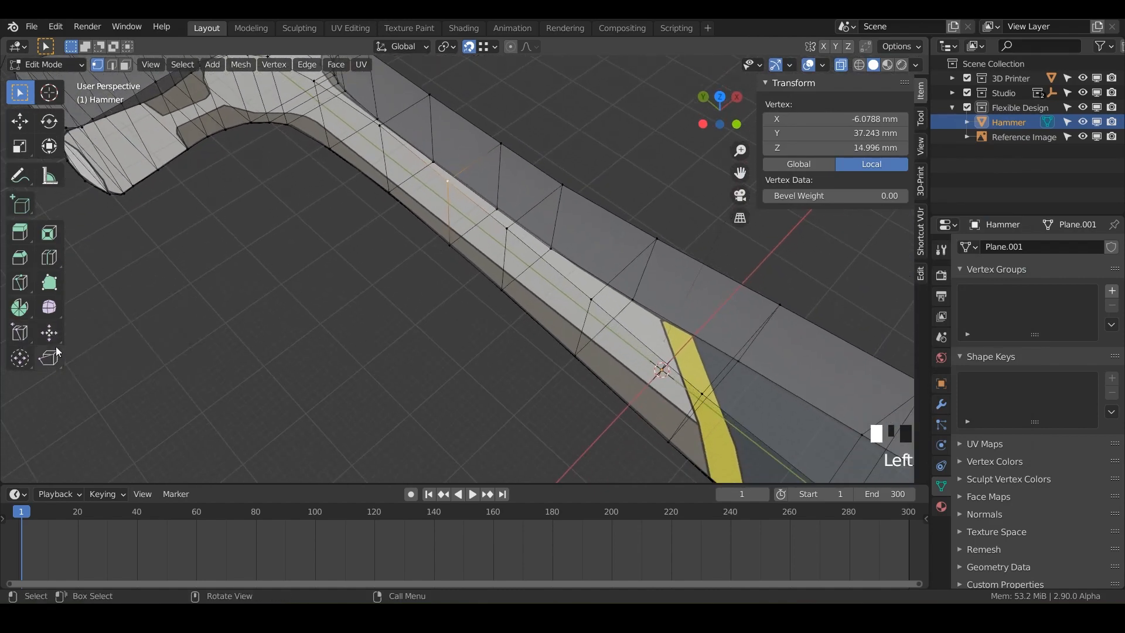
left_click(51, 338)
left_click_drag(95, 344, 102, 340)
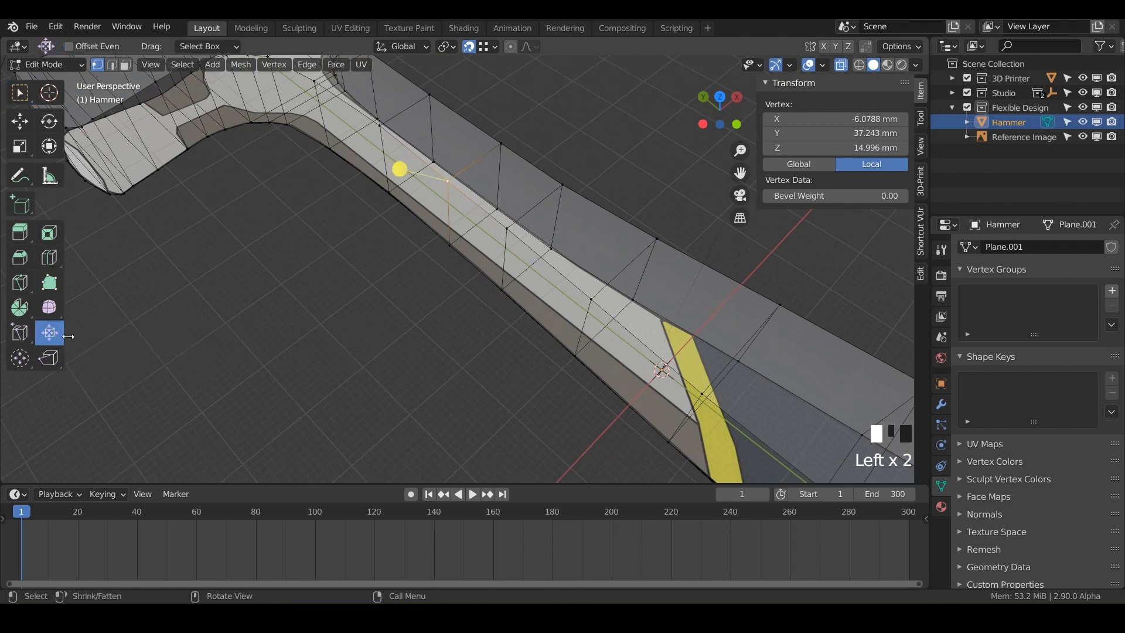